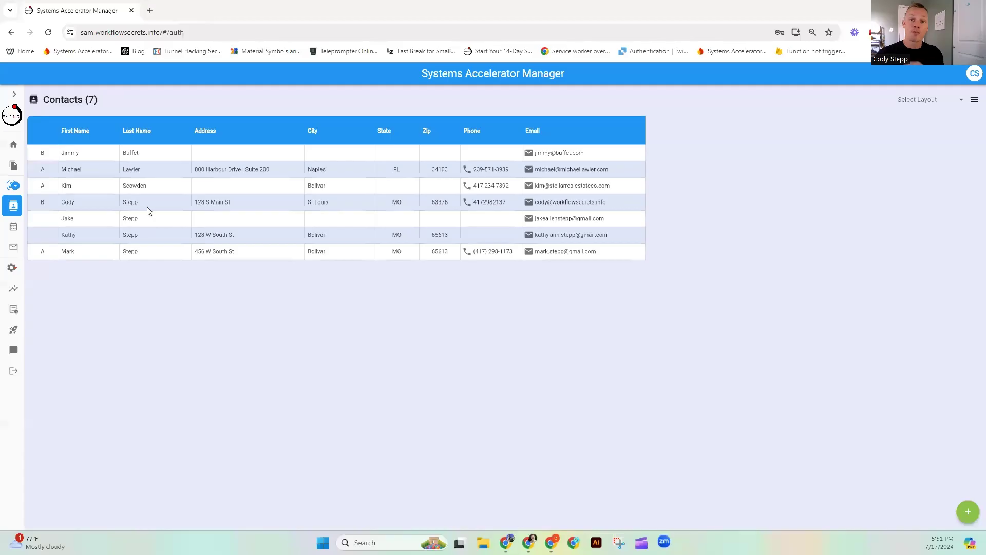
- Reveal the EDIT button on the St Louis contact's row in the Contacts list
mouse_move(56, 207)
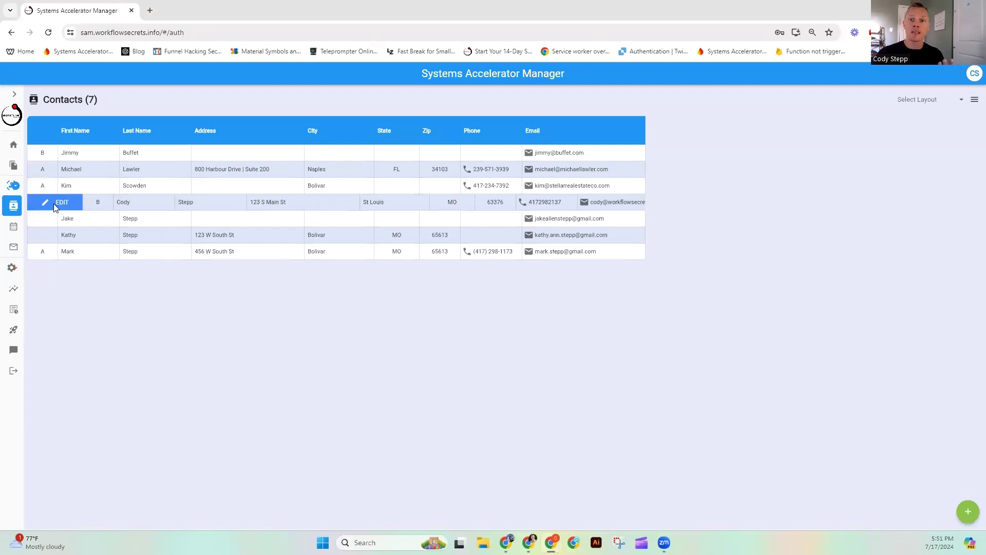
- Open the St Louis contact's detail record and read its dates, personal details and notes
click(53, 203)
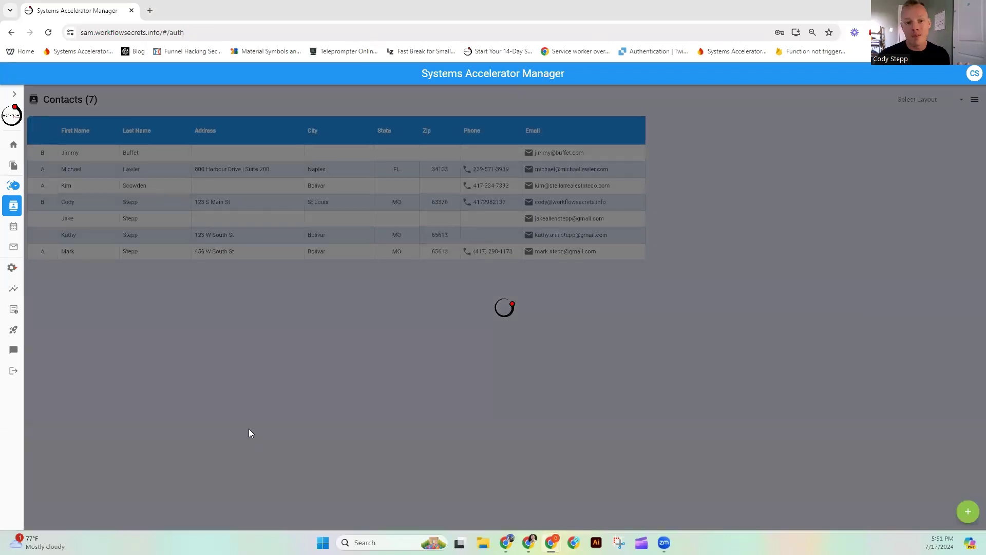
scroll(323, 366, down, 6)
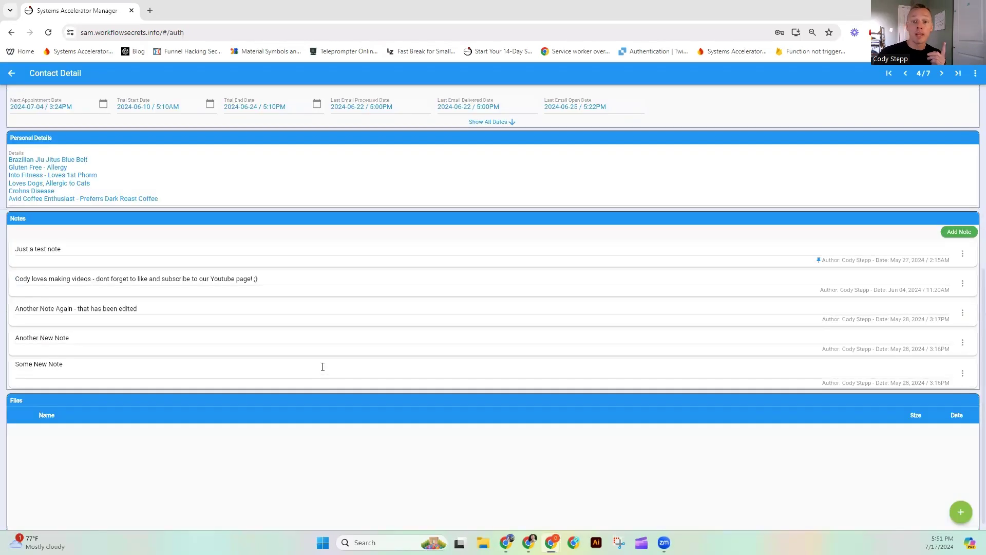
scroll(323, 367, up, 2)
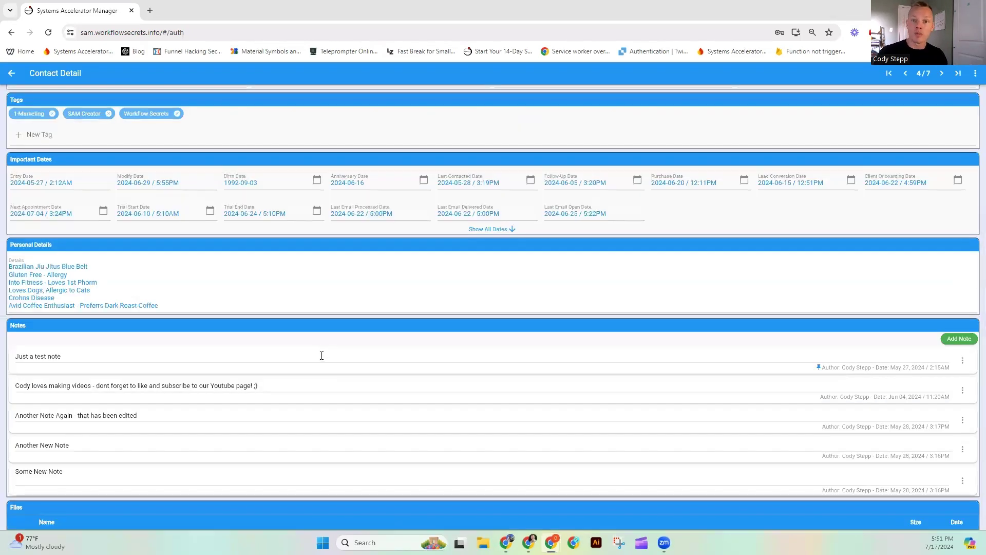
scroll(209, 285, up, 4)
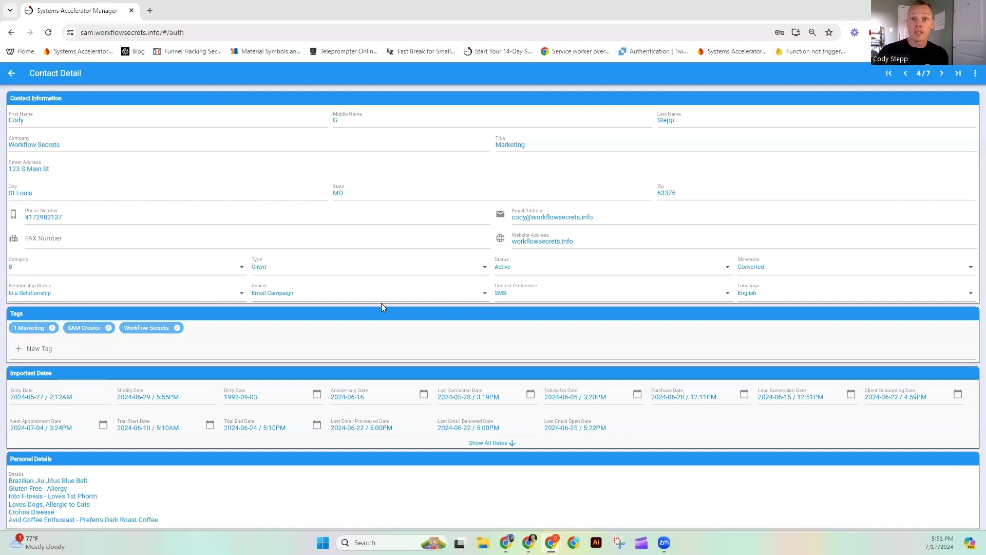
scroll(335, 276, down, 2)
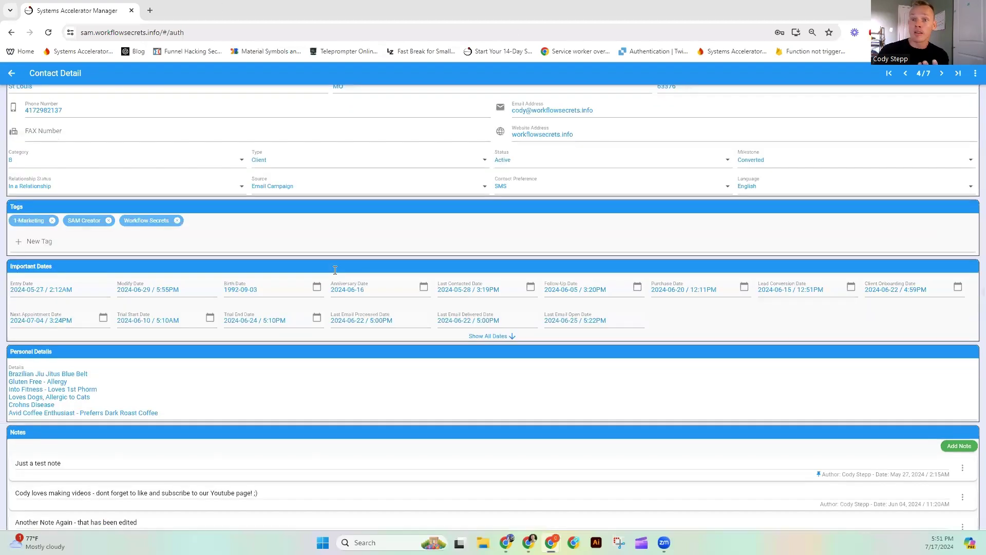
scroll(335, 270, down, 4)
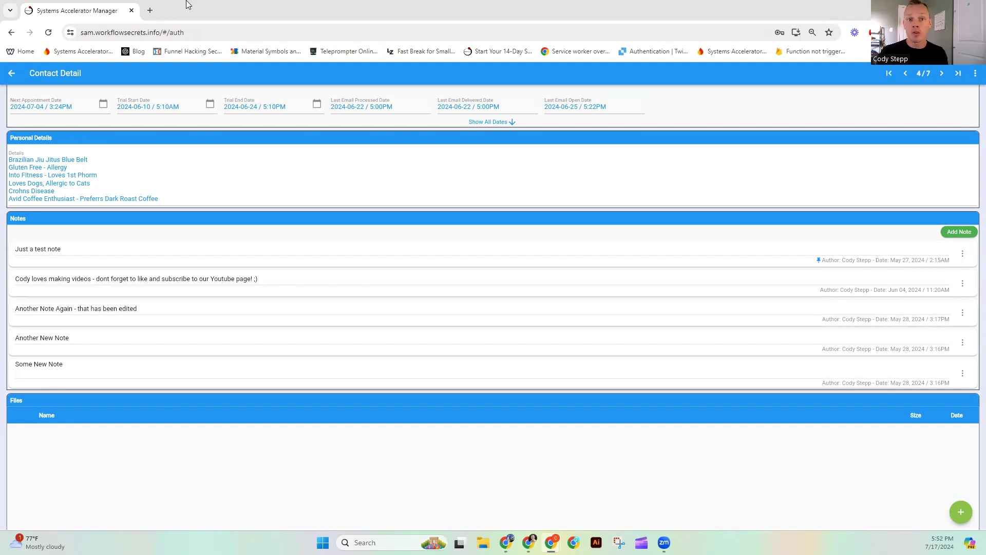
scroll(290, 196, up, 4)
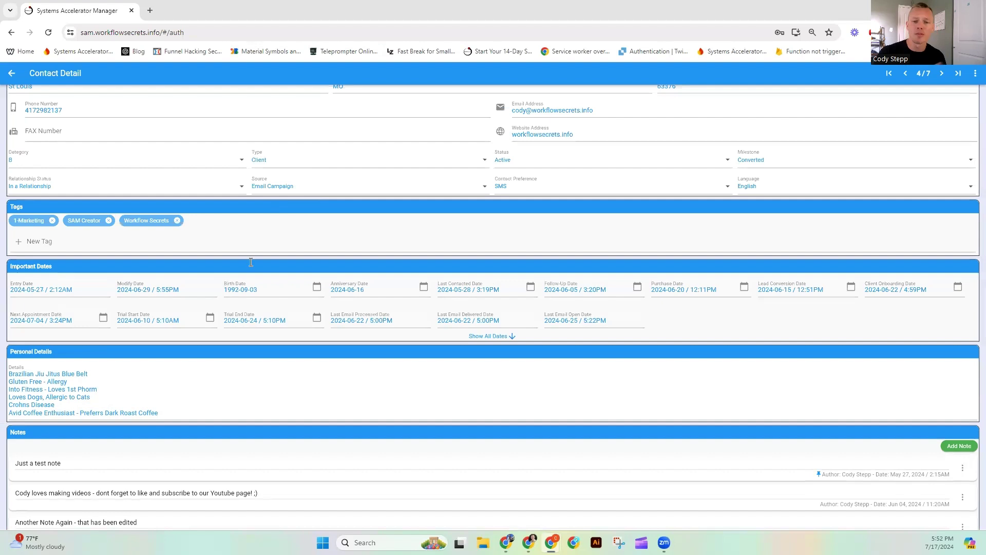
scroll(315, 323, up, 2)
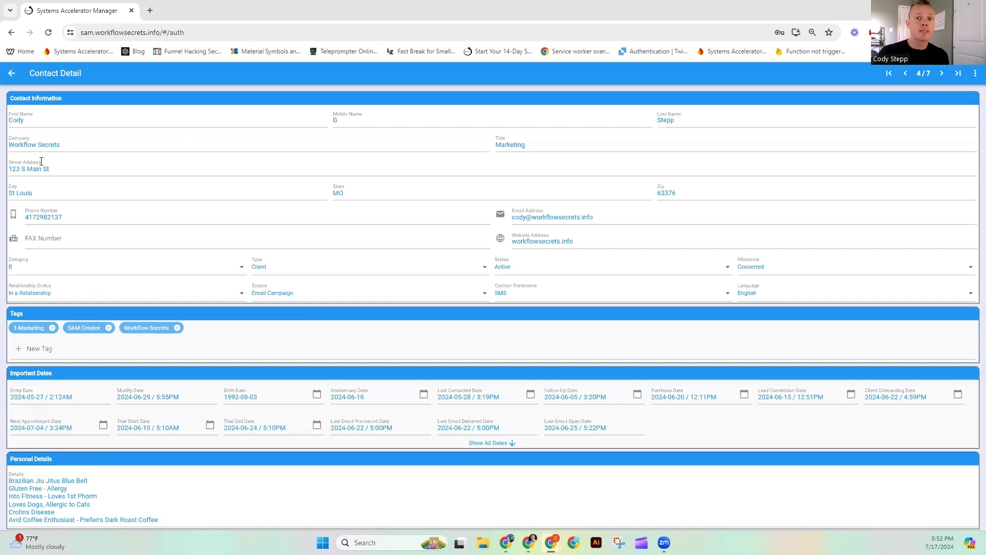
- Reopen the St Louis contact from the list and show its phone number's Send SMS options
click(12, 73)
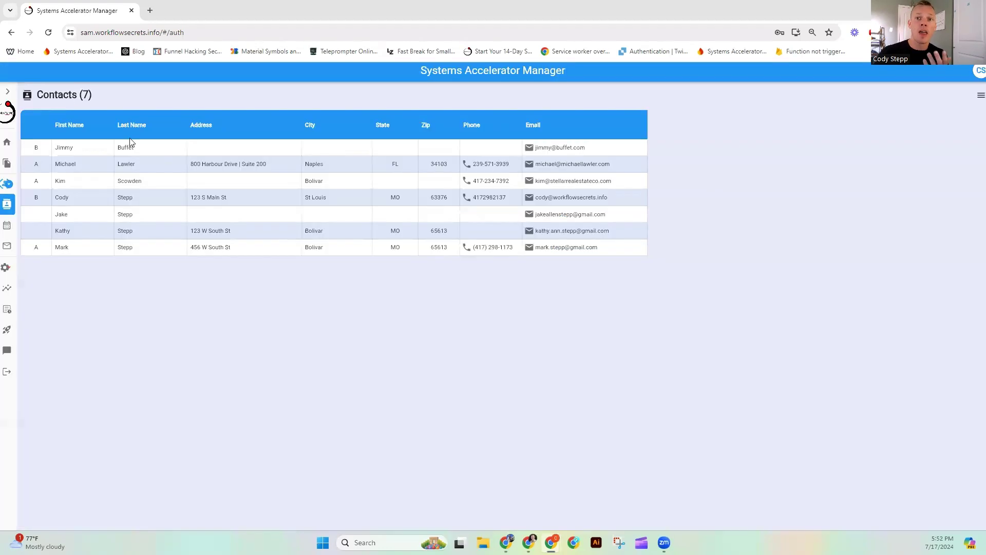
click(467, 205)
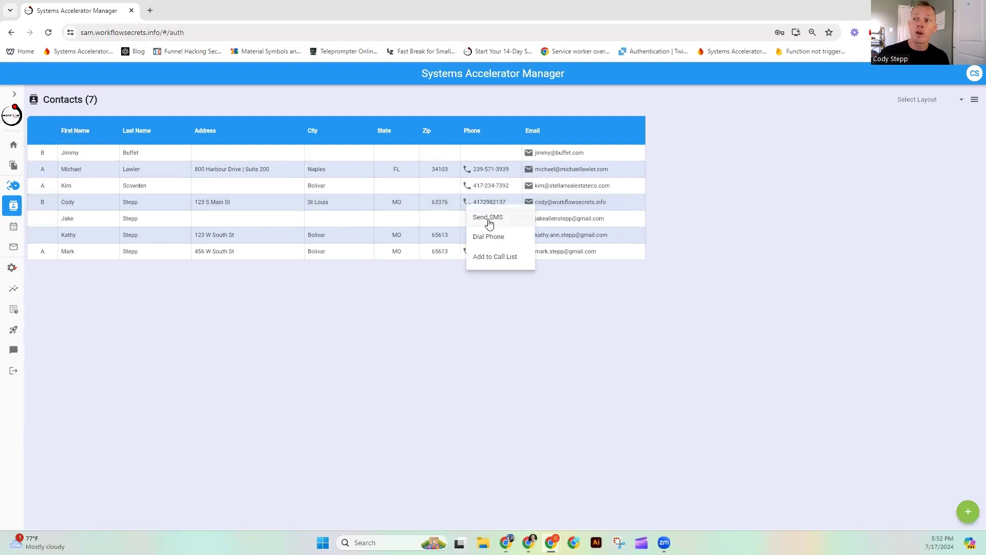
click(64, 208)
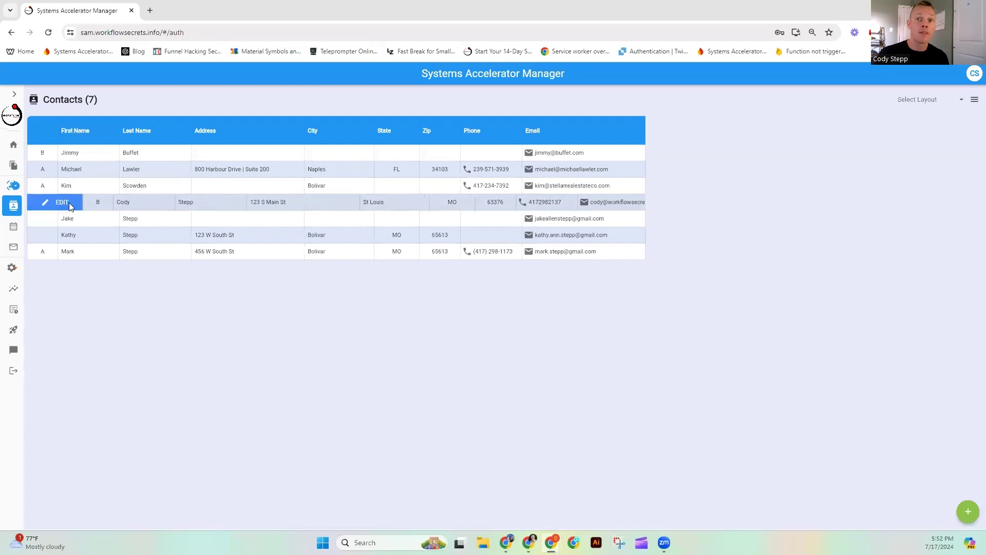
click(62, 202)
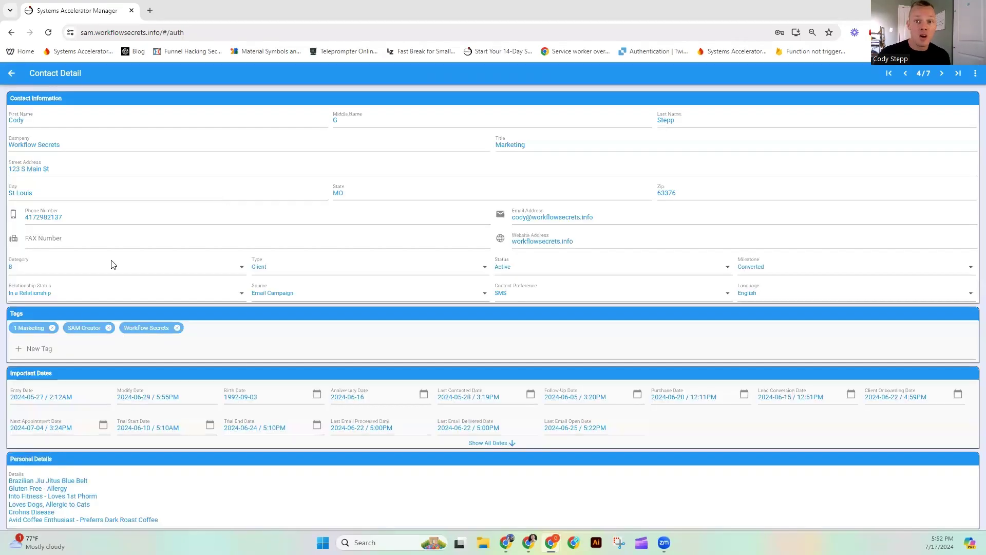
click(14, 215)
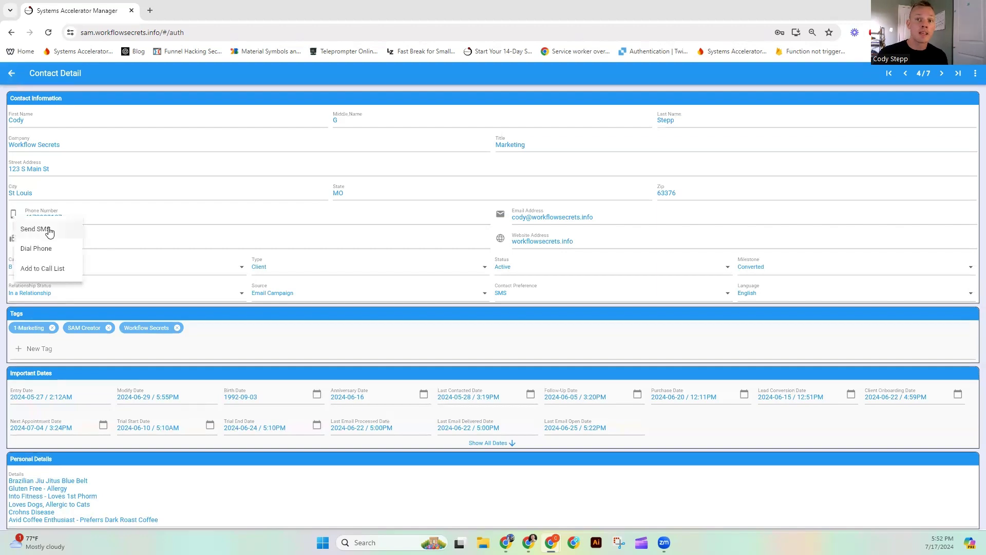
- Start a Send SMS message, browse templates without choosing one, and focus the message field
click(42, 230)
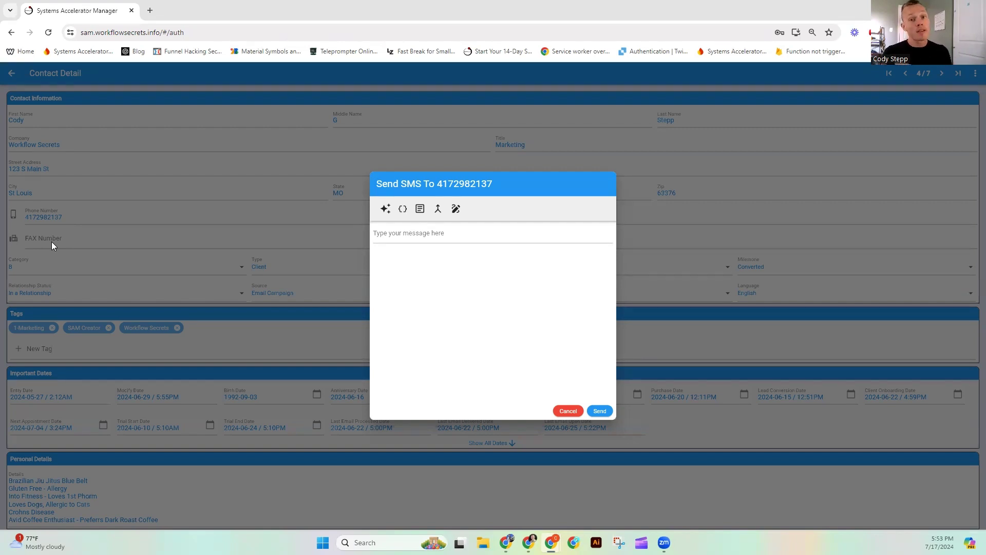
click(420, 208)
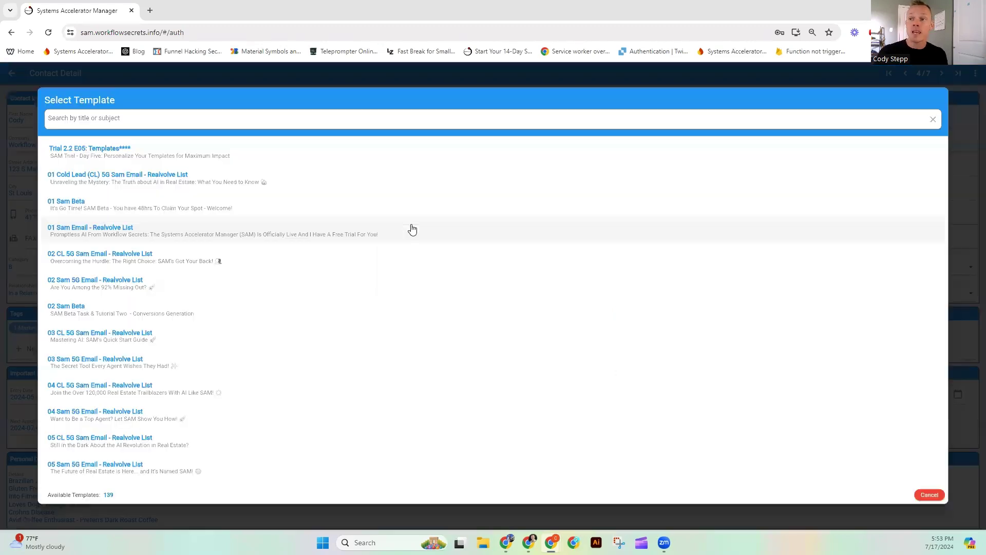
scroll(159, 286, down, 20)
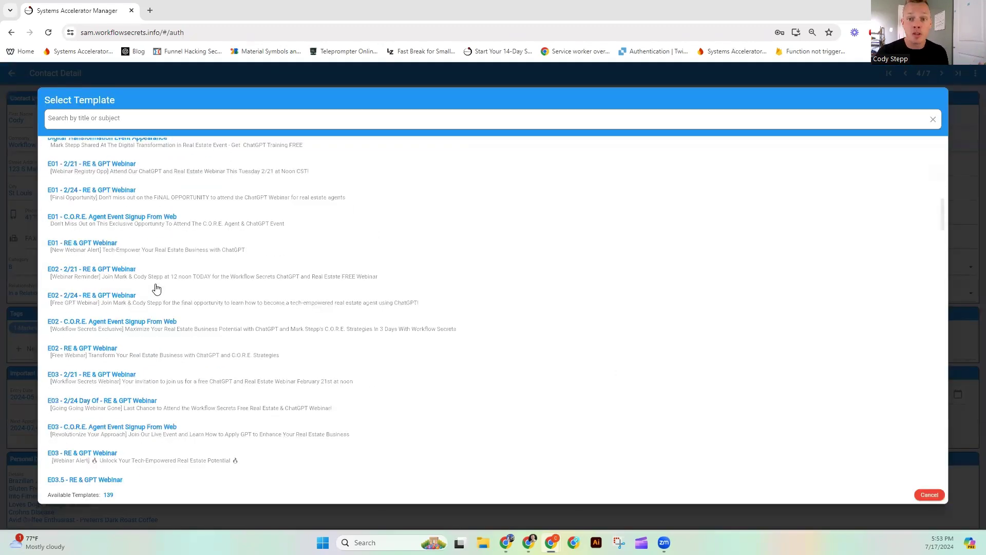
scroll(170, 282, up, 20)
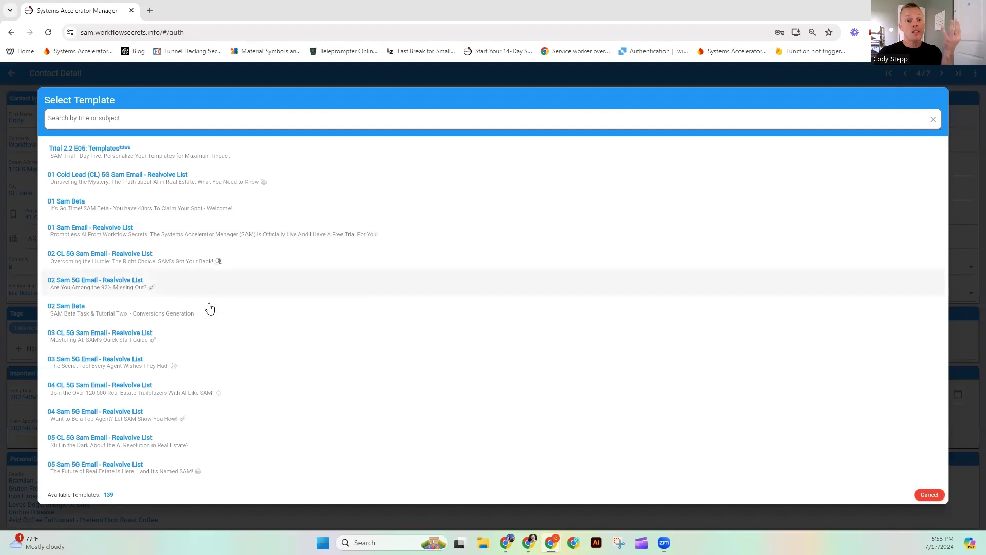
click(928, 494)
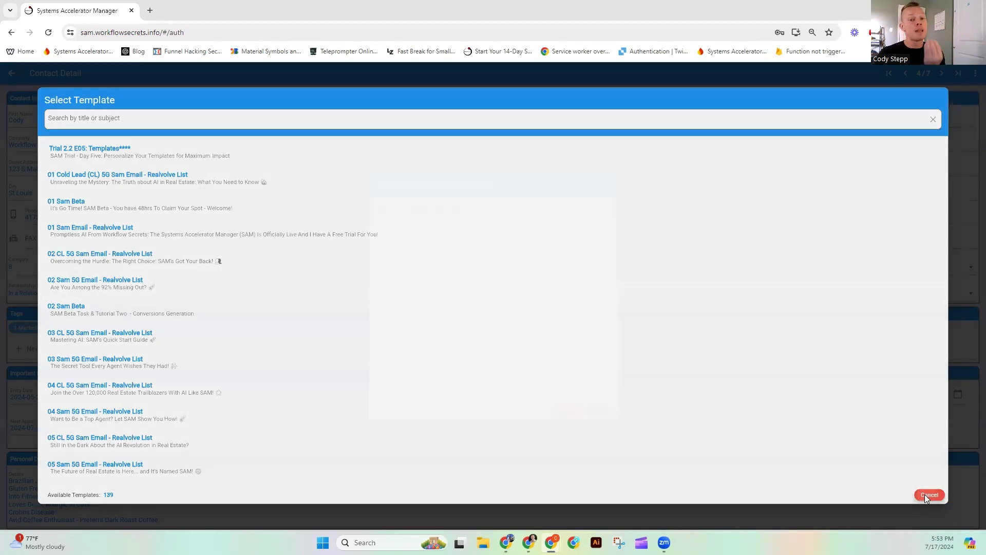
click(464, 233)
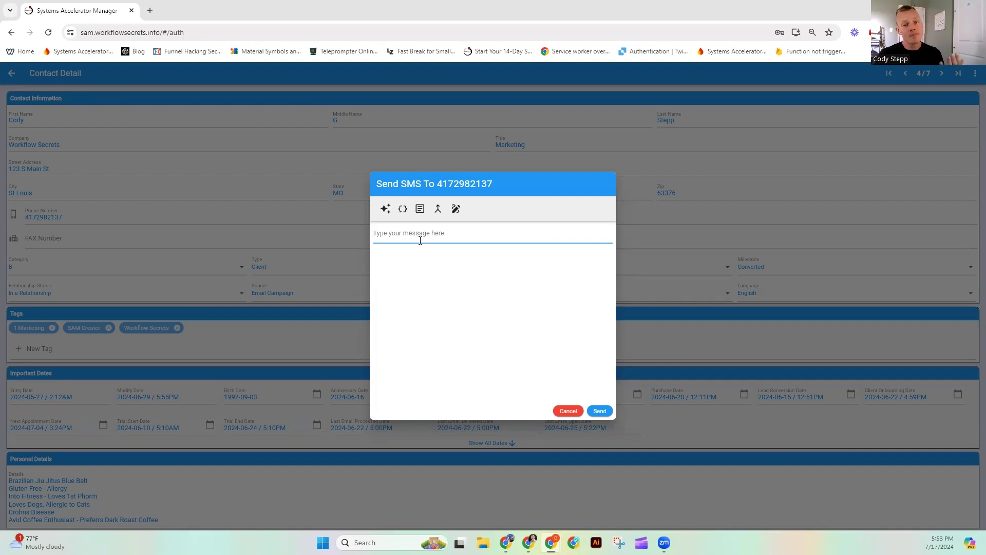
click(404, 211)
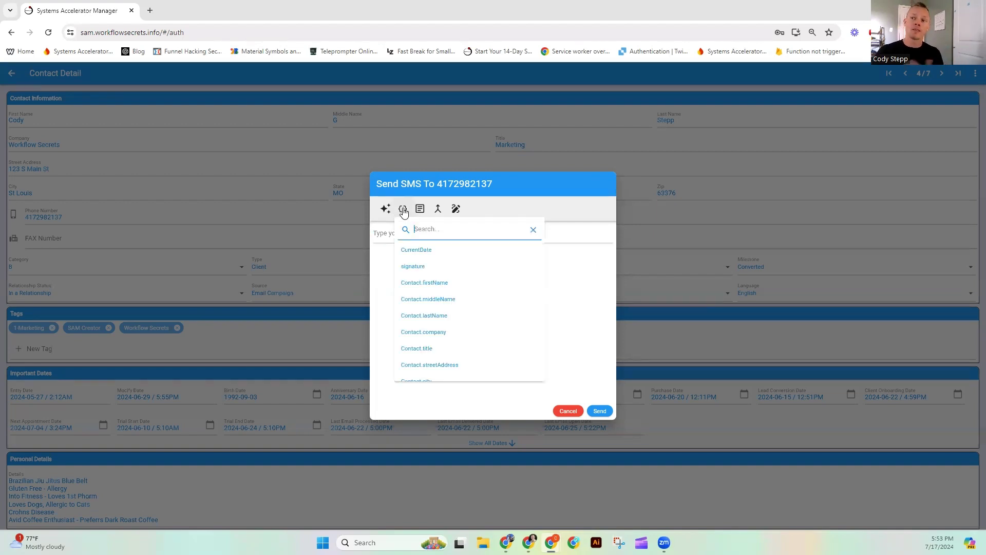
click(441, 283)
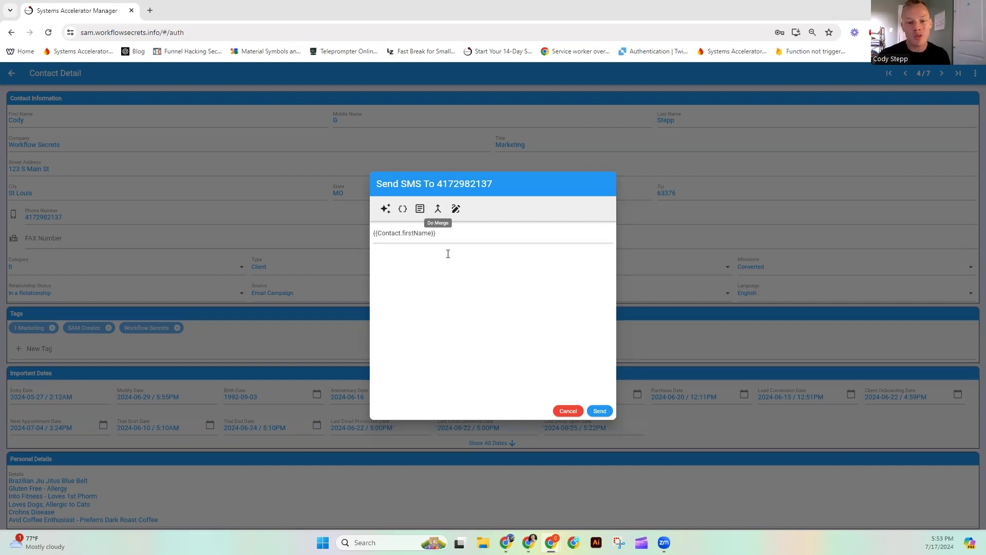
click(454, 233)
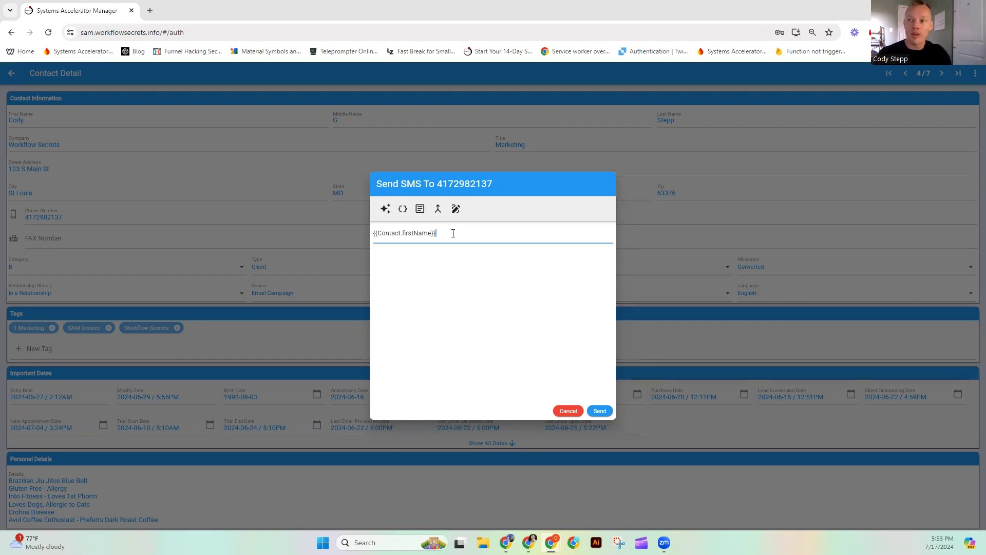
key(ctrl+a)
key(BackSpace)
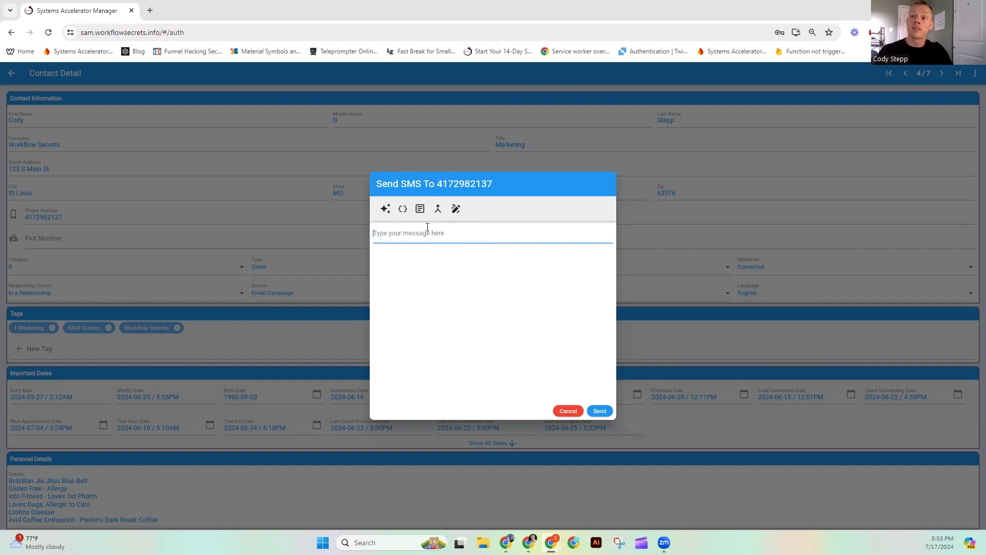
- Set the AI objective to 'Create scustom message for this contacts birthday, using details in its personal detail section.'
click(385, 208)
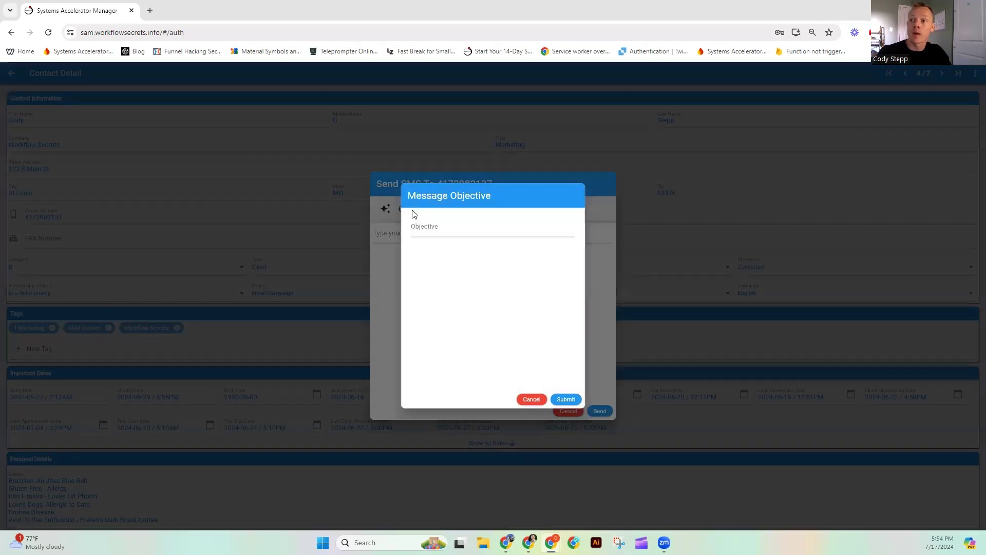
click(435, 232)
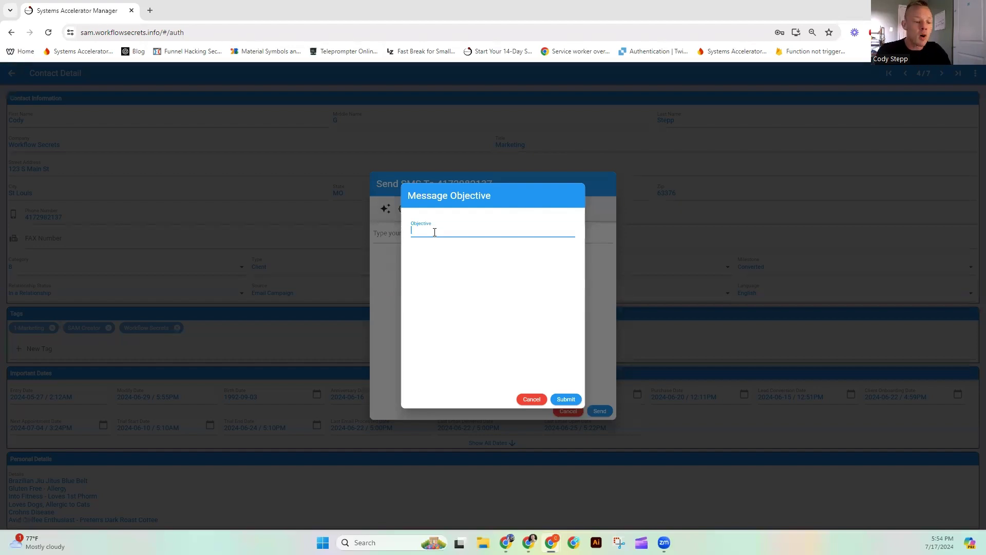
text(Create sc)
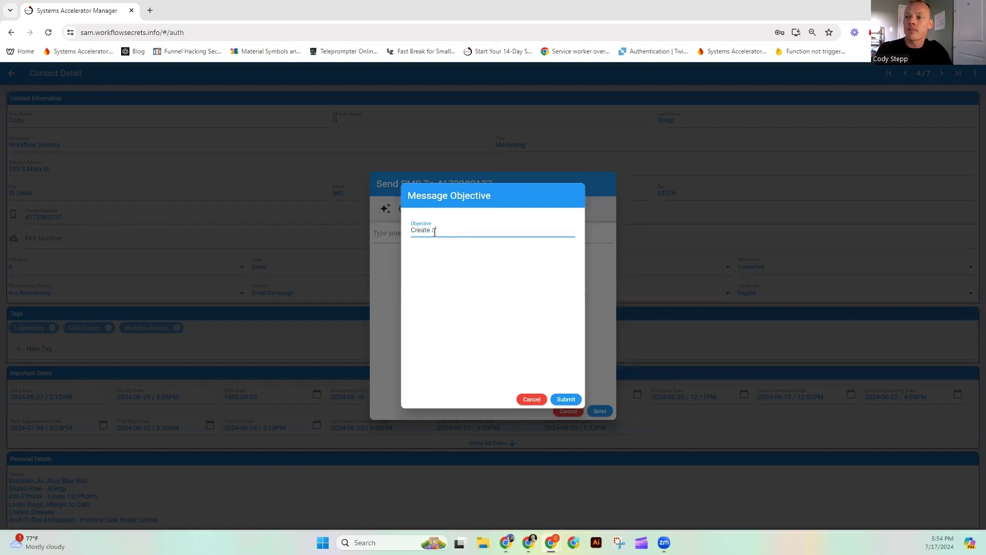
text(ustom me)
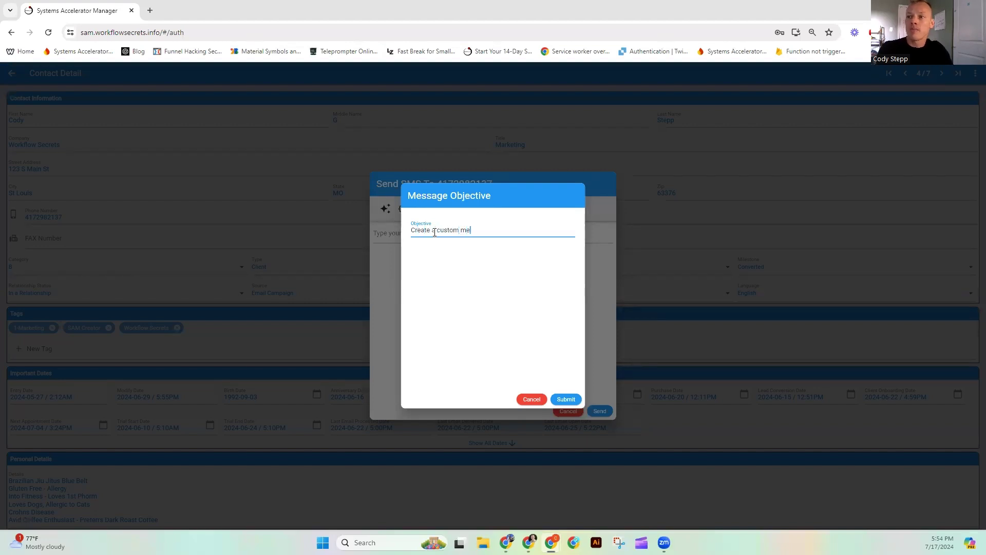
text(ssage for)
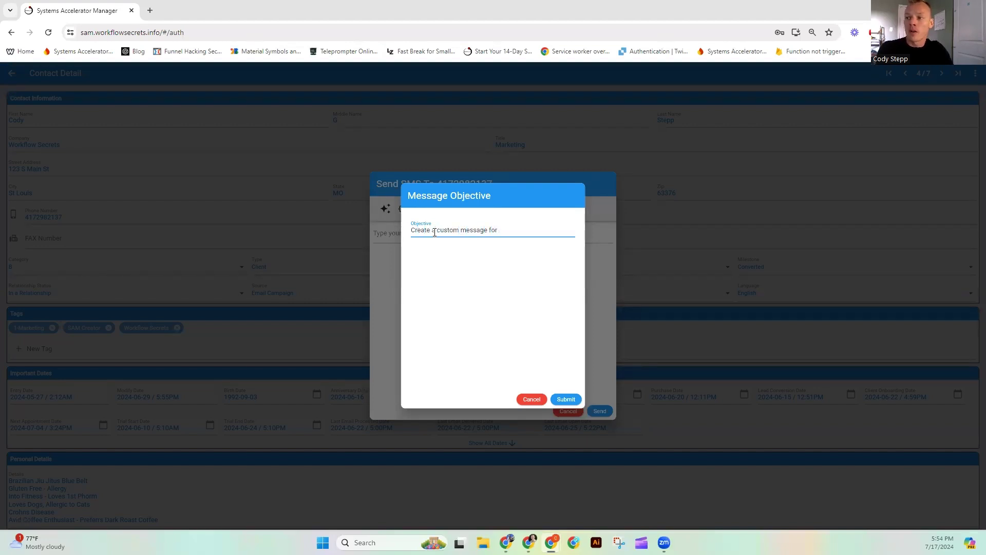
text( this contacts b)
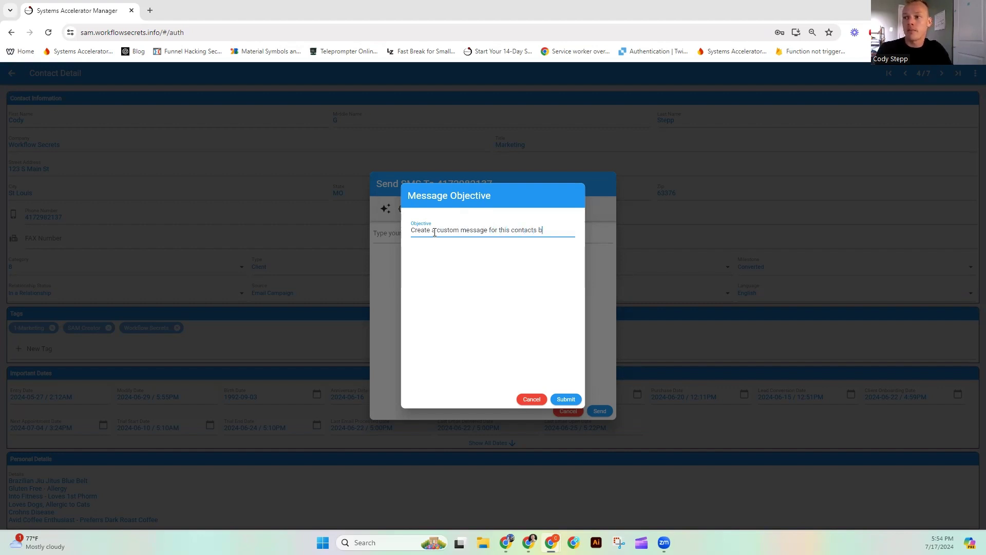
text(irthday, usi)
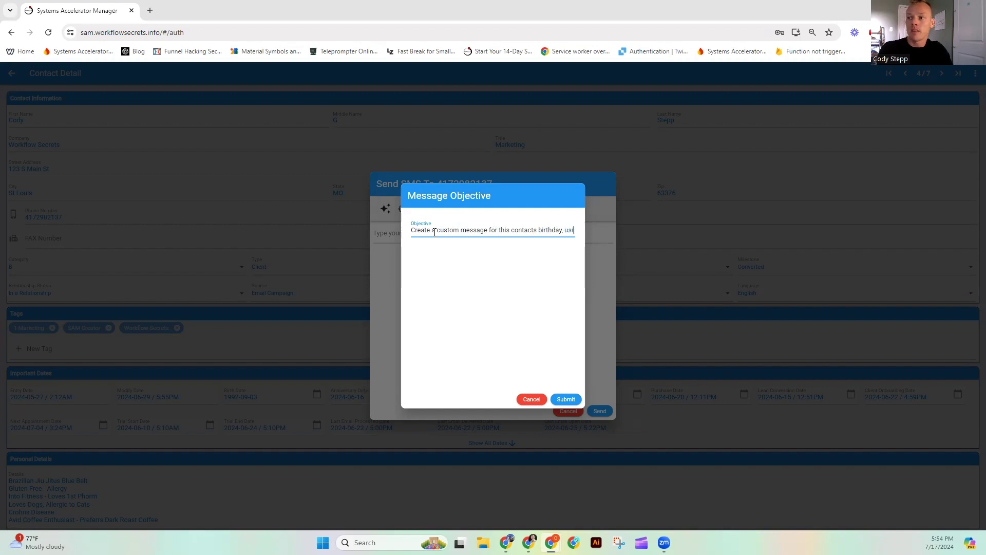
text(ng details in)
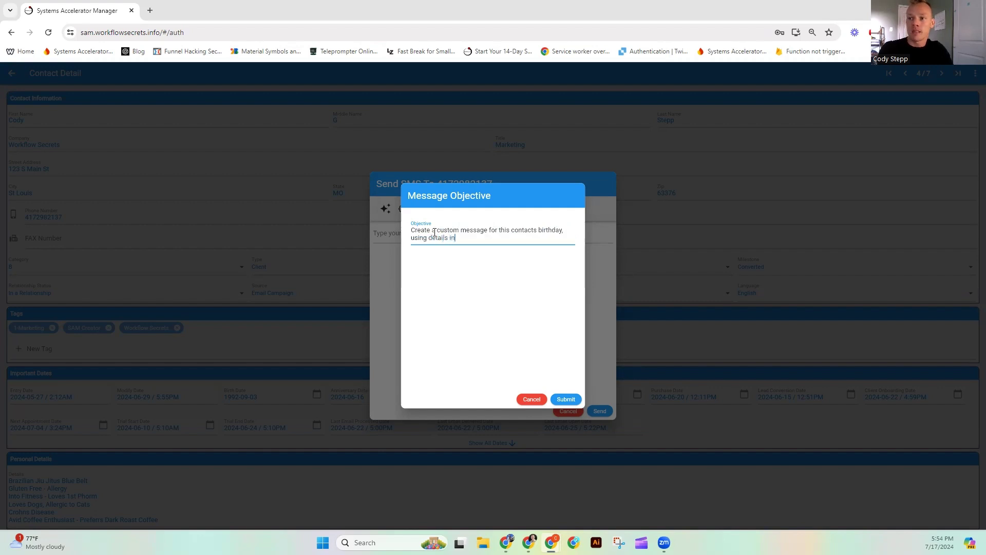
text( its personal )
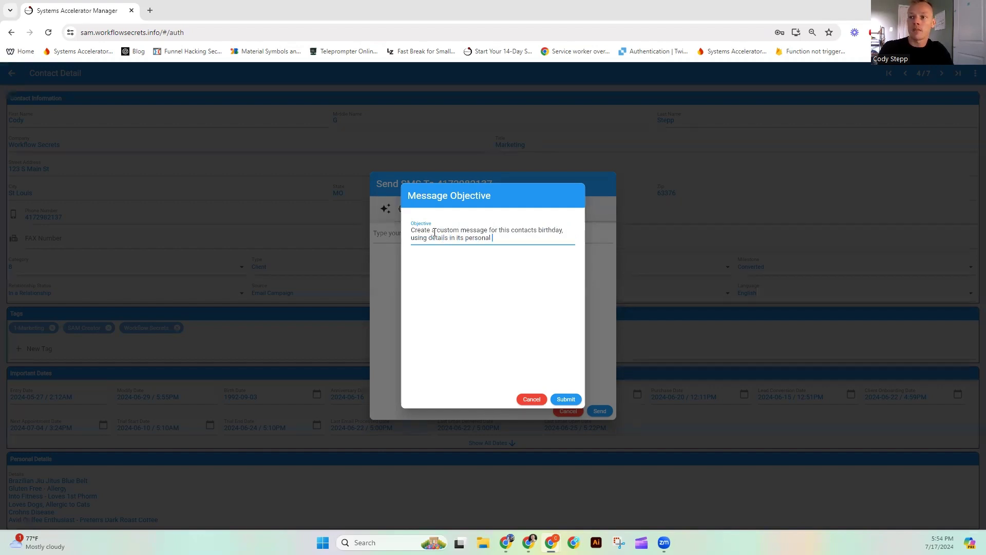
text(detials)
key(BackSpace)
key(BackSpace)
key(BackSpace)
key(BackSpace)
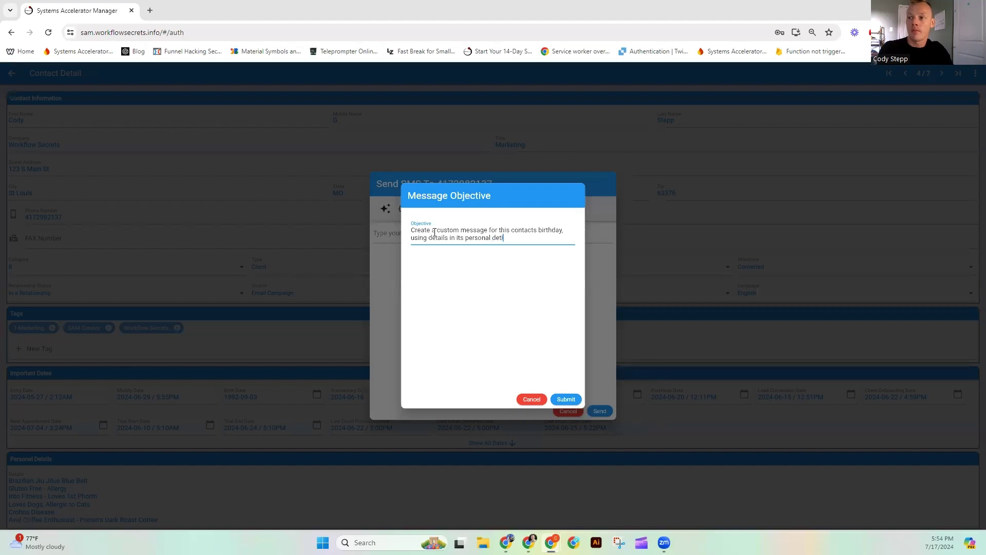
text(ail section.)
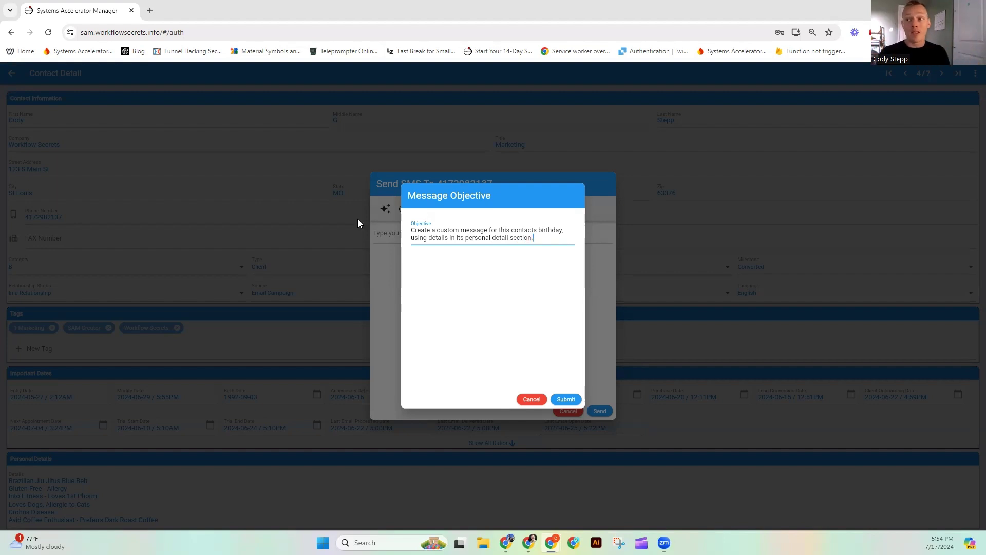
- Submit the birthday objective so the AI drafts the SMS text
click(565, 396)
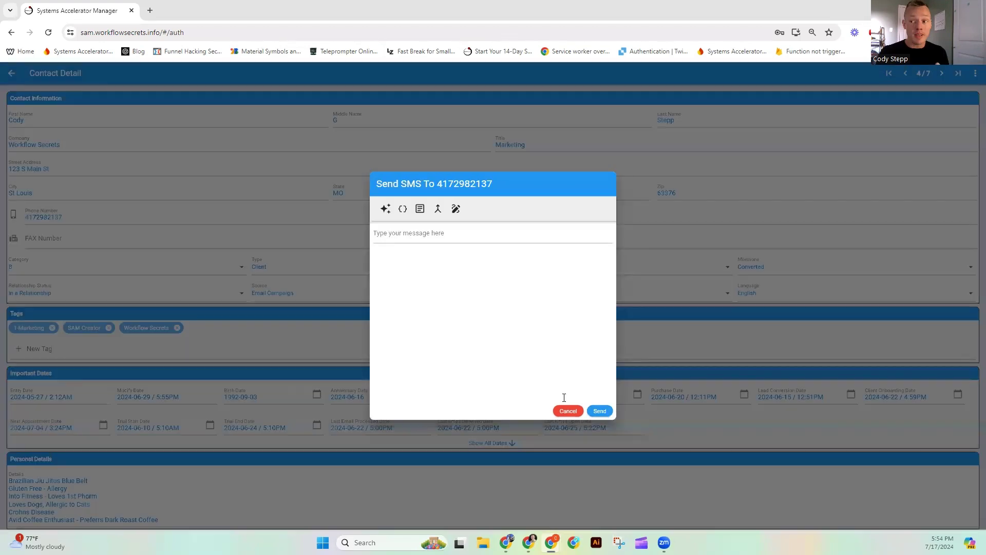